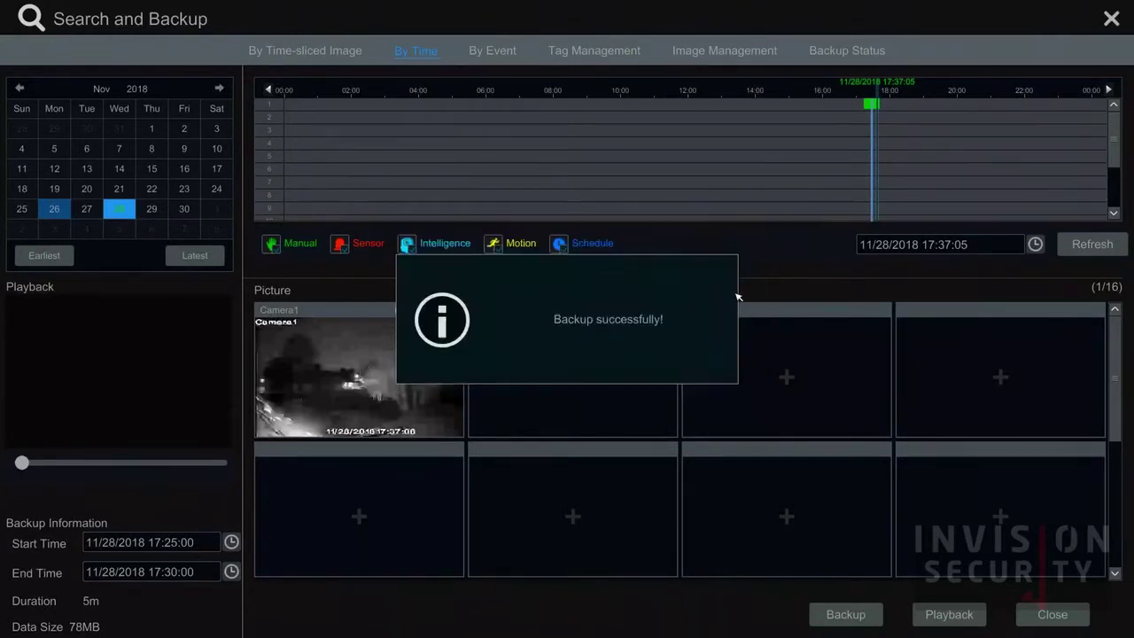
# Close the Search and Backup window after the successful backup to return to live view
pyautogui.click(1039, 622)
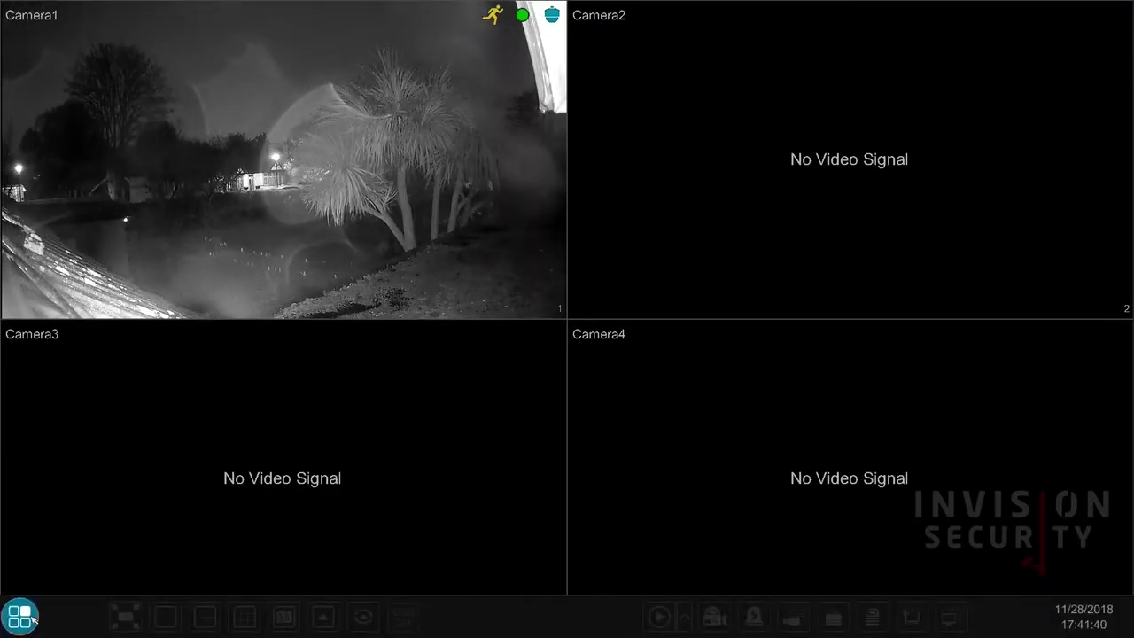
# Log in to the DVR as admin, entering the account password on the on-screen keyboard
pyautogui.click(29, 621)
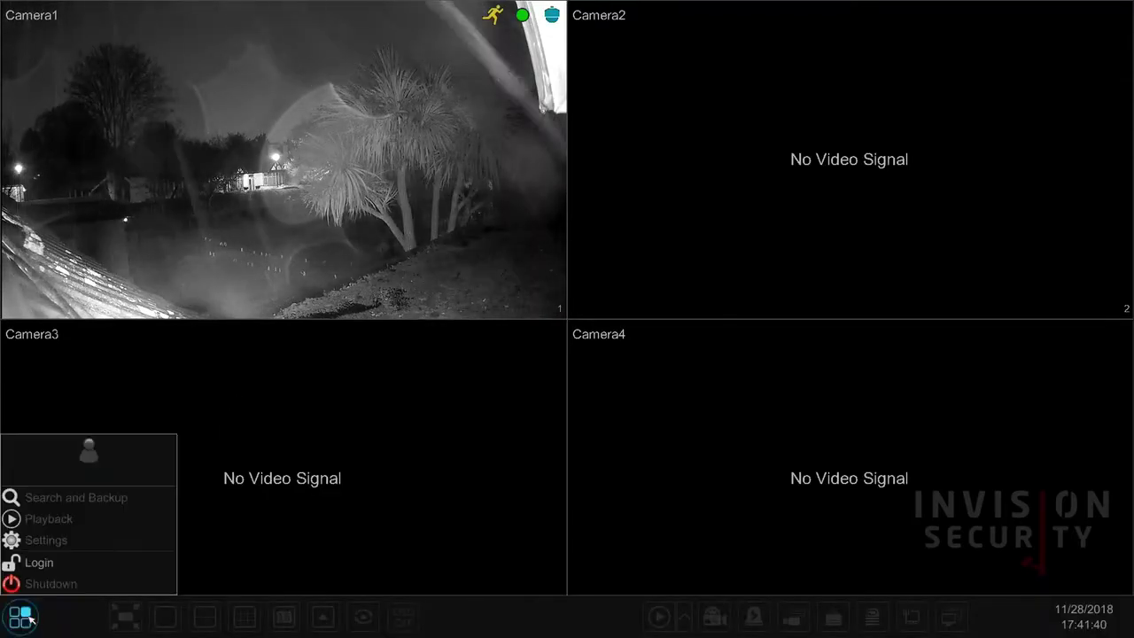
pyautogui.click(52, 561)
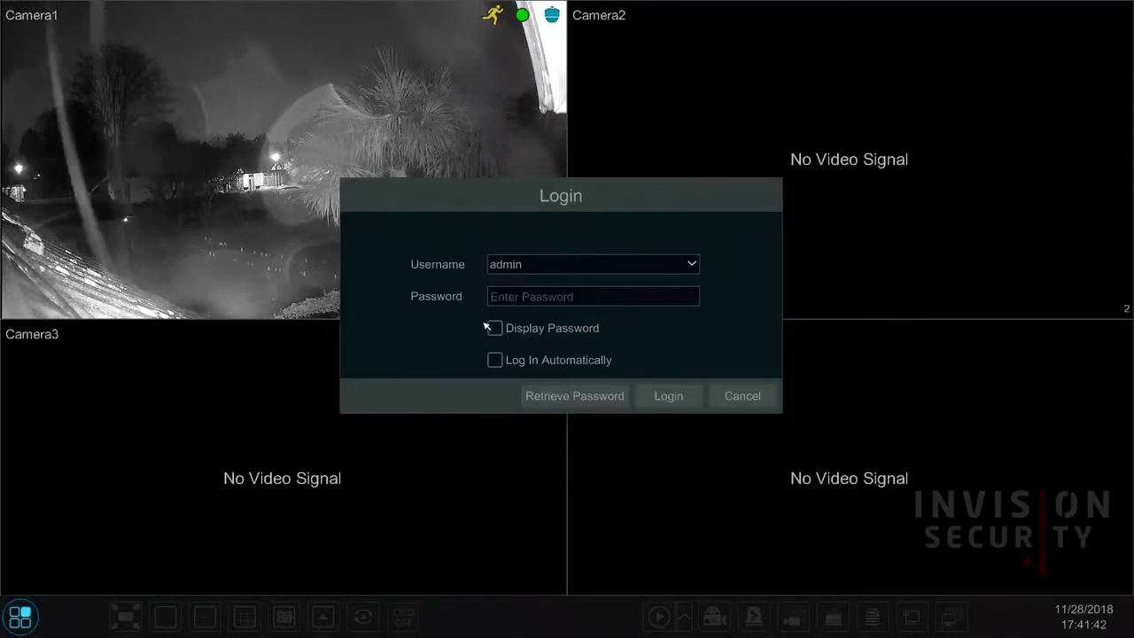
pyautogui.click(509, 298)
pyautogui.click(509, 327)
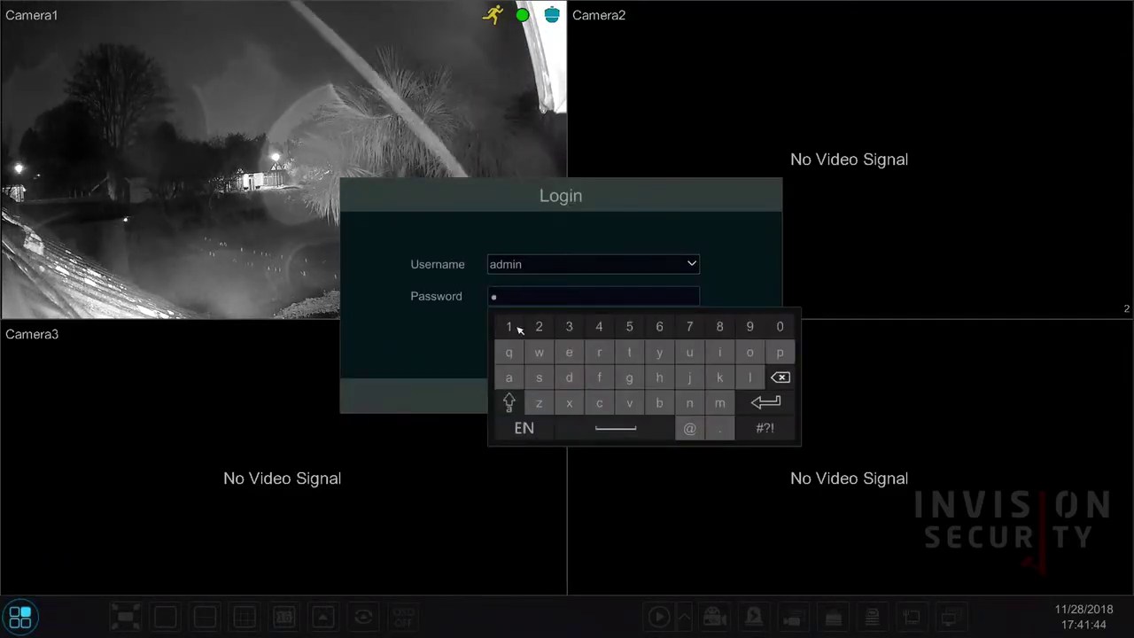
pyautogui.click(538, 327)
pyautogui.click(569, 326)
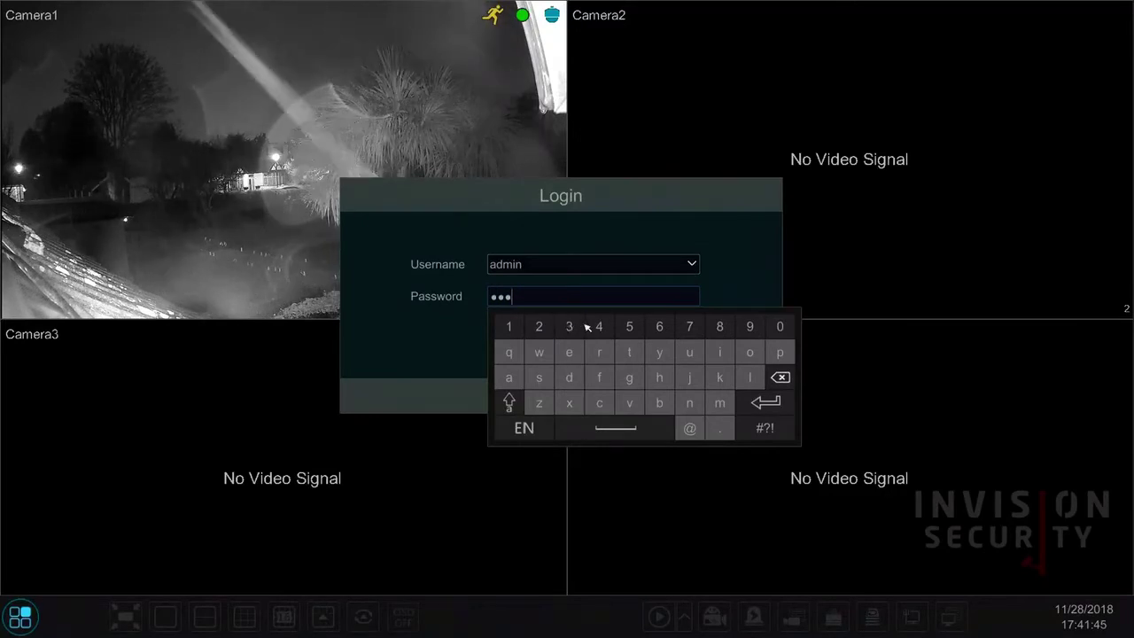
pyautogui.click(601, 327)
pyautogui.click(629, 327)
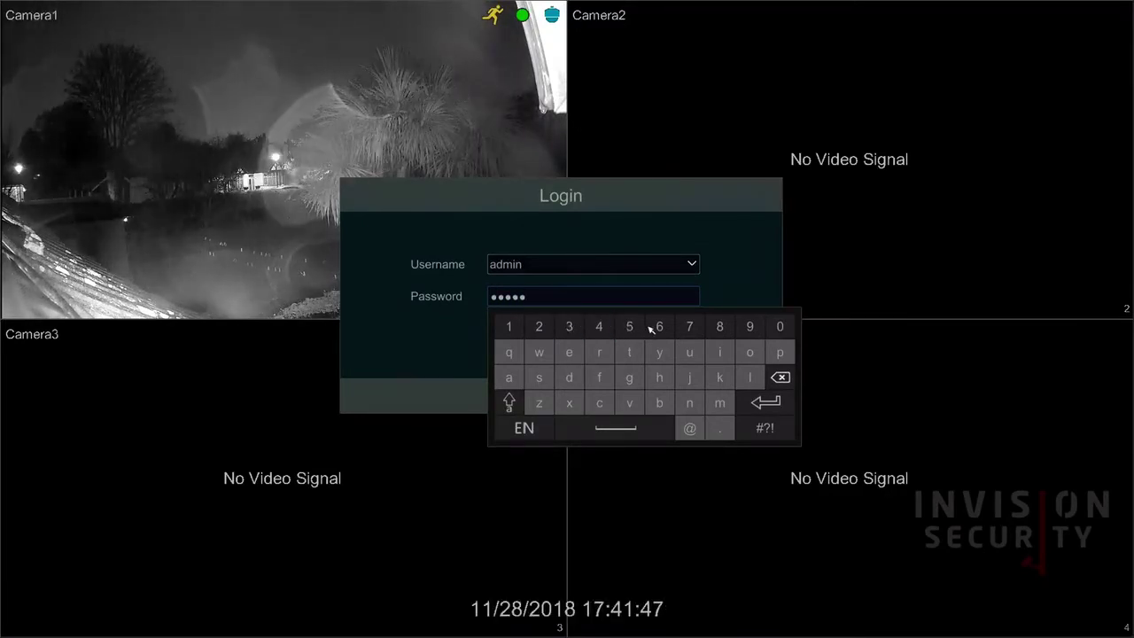
pyautogui.click(660, 328)
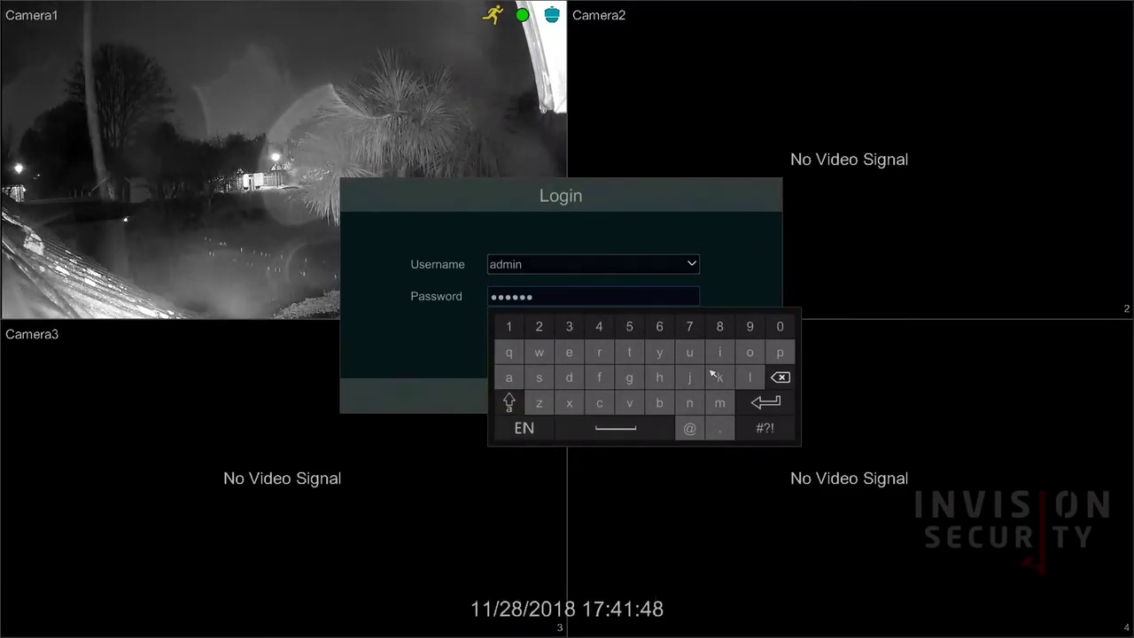
pyautogui.click(765, 402)
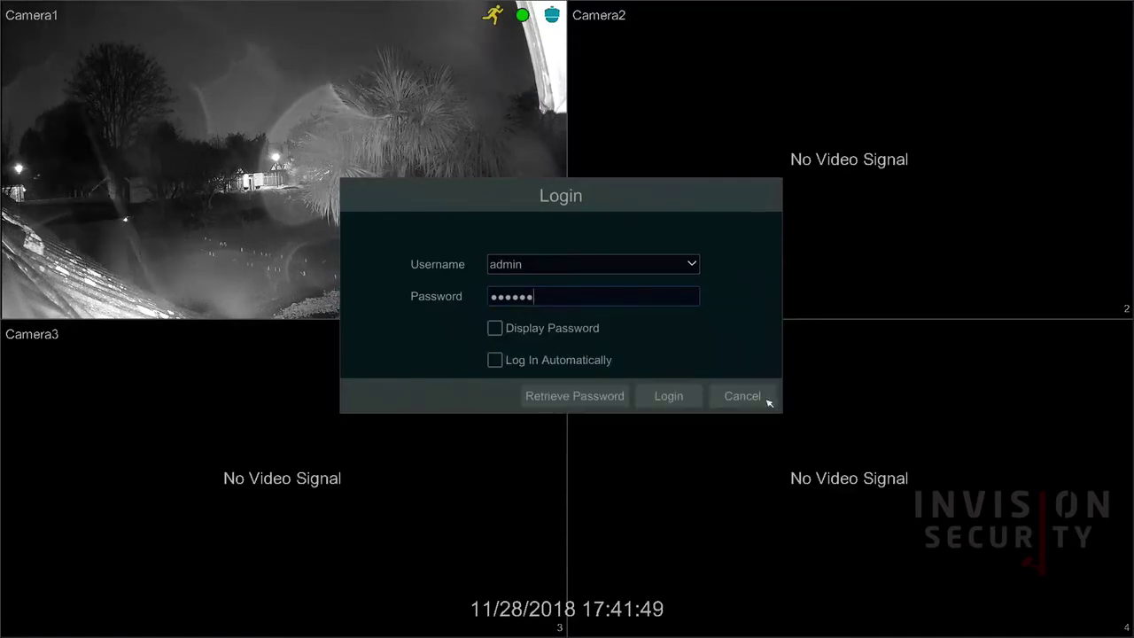
pyautogui.click(656, 394)
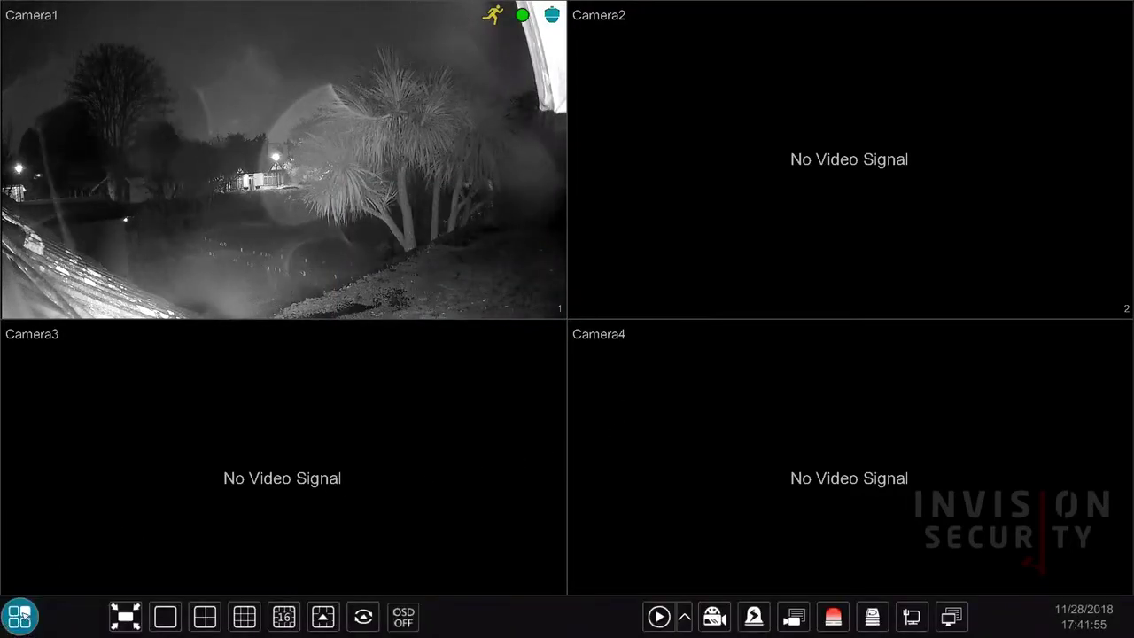
# Open Search and Backup from the start menu on its By Time search page
pyautogui.click(22, 614)
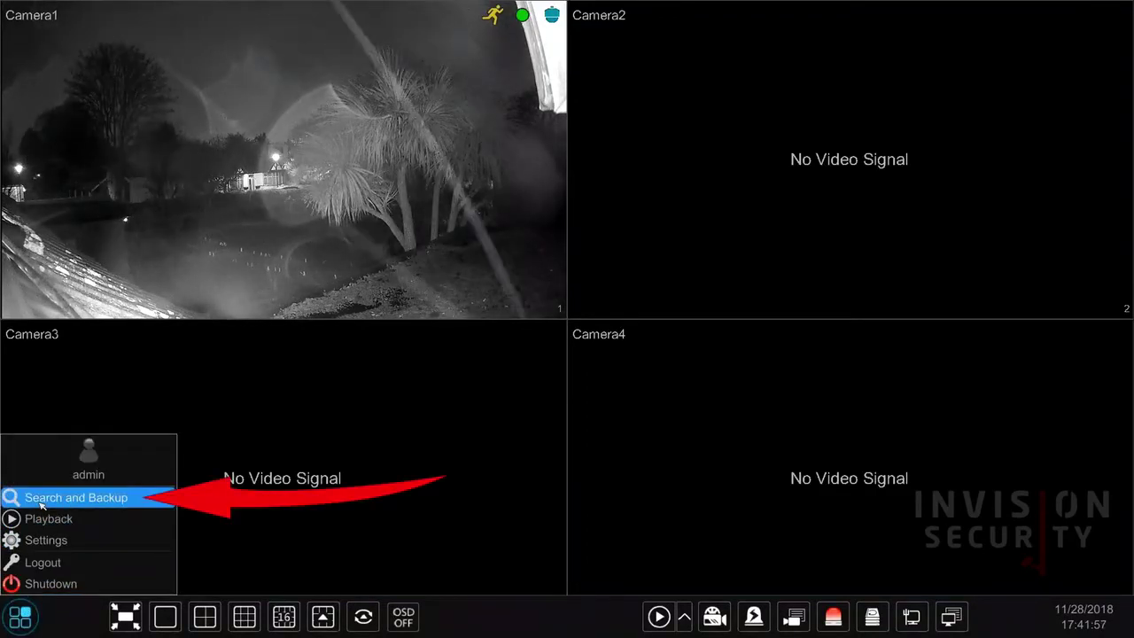
pyautogui.click(41, 500)
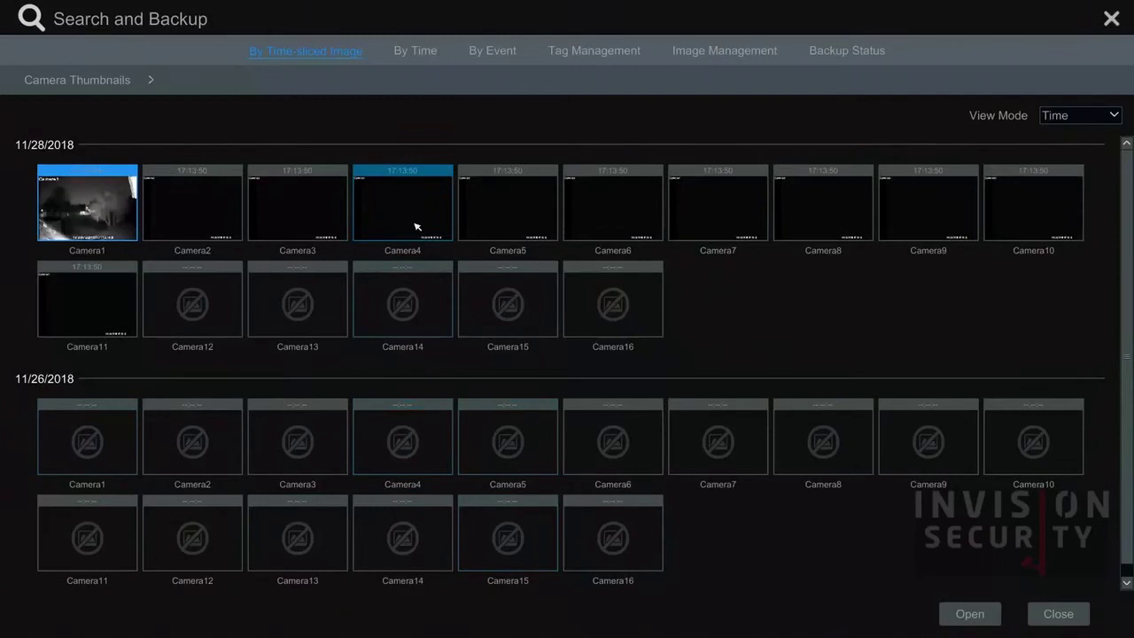
pyautogui.click(401, 51)
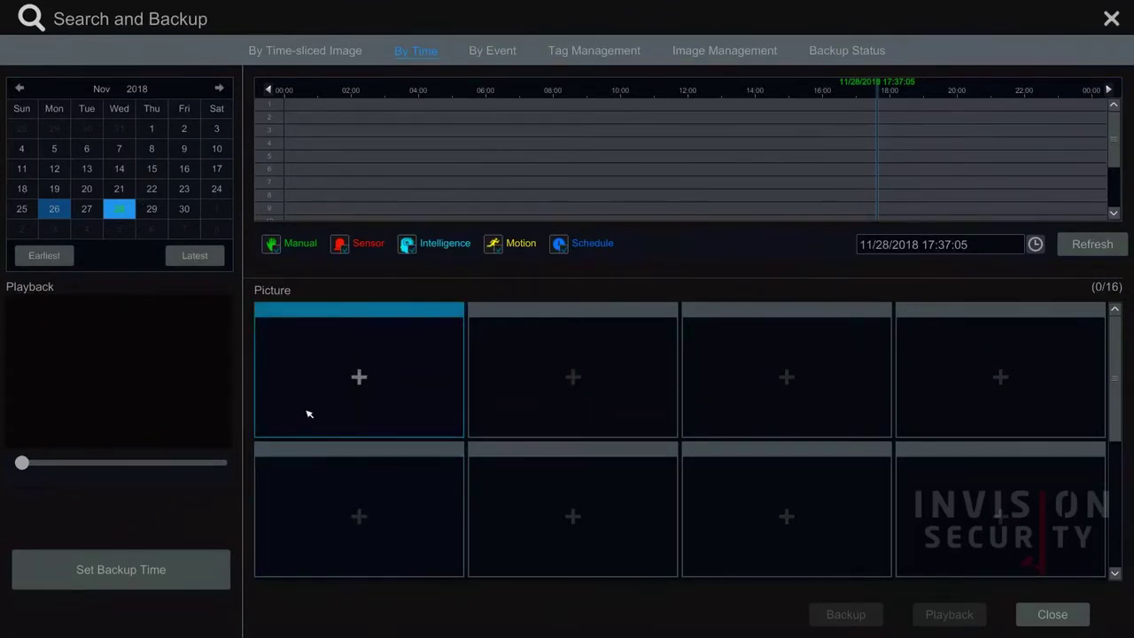
# Add Camera1 to the first picture slot of the By Time search
pyautogui.click(340, 385)
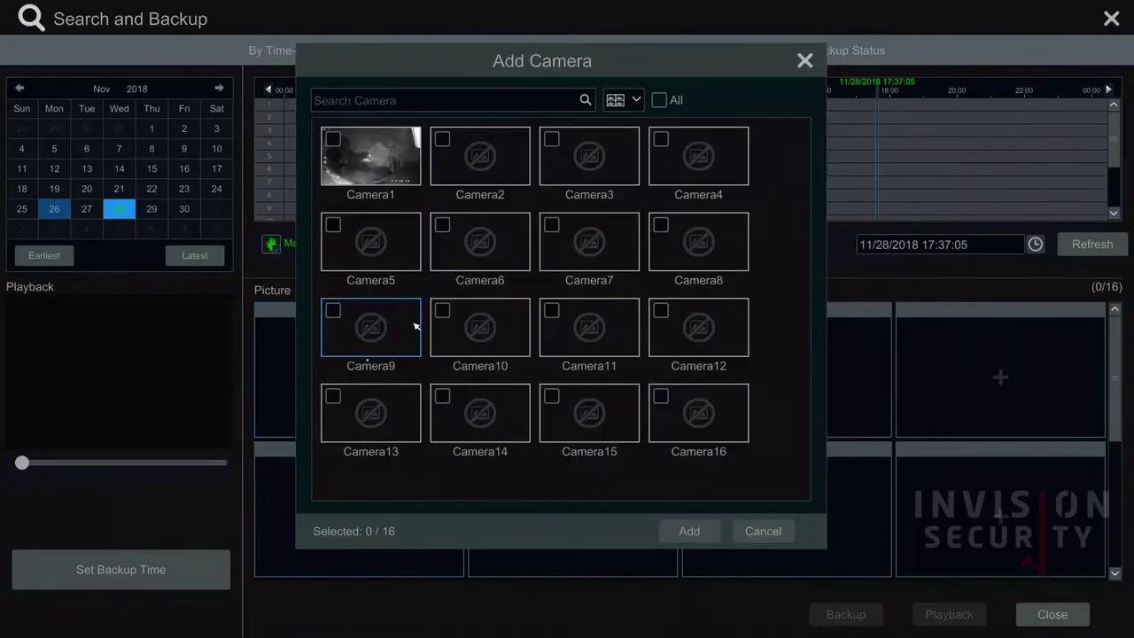
pyautogui.click(336, 142)
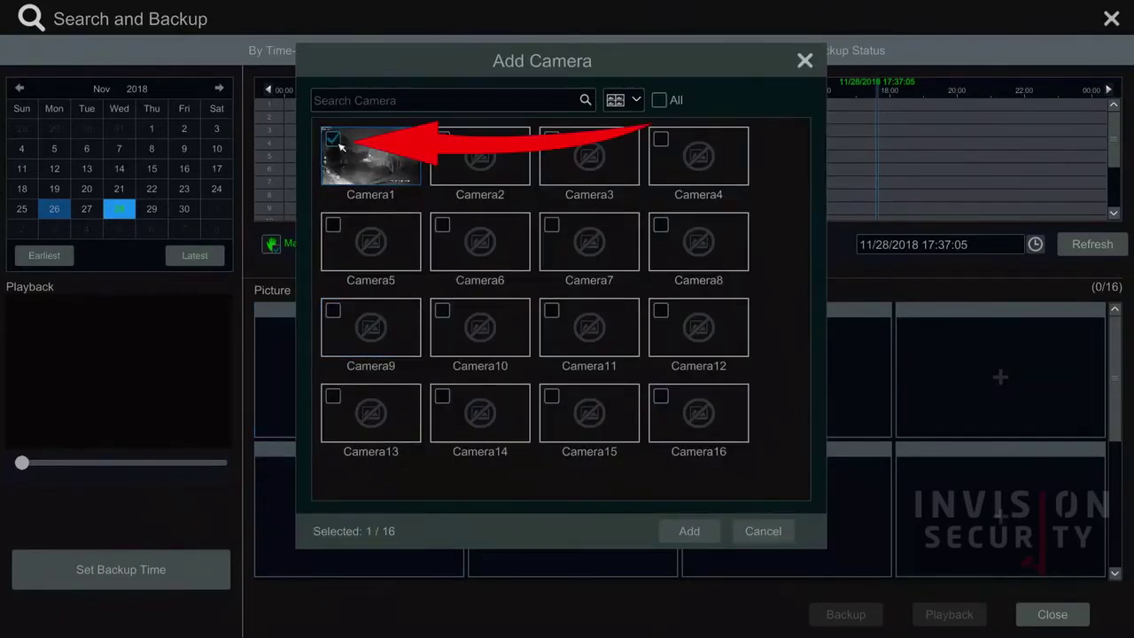
pyautogui.click(690, 531)
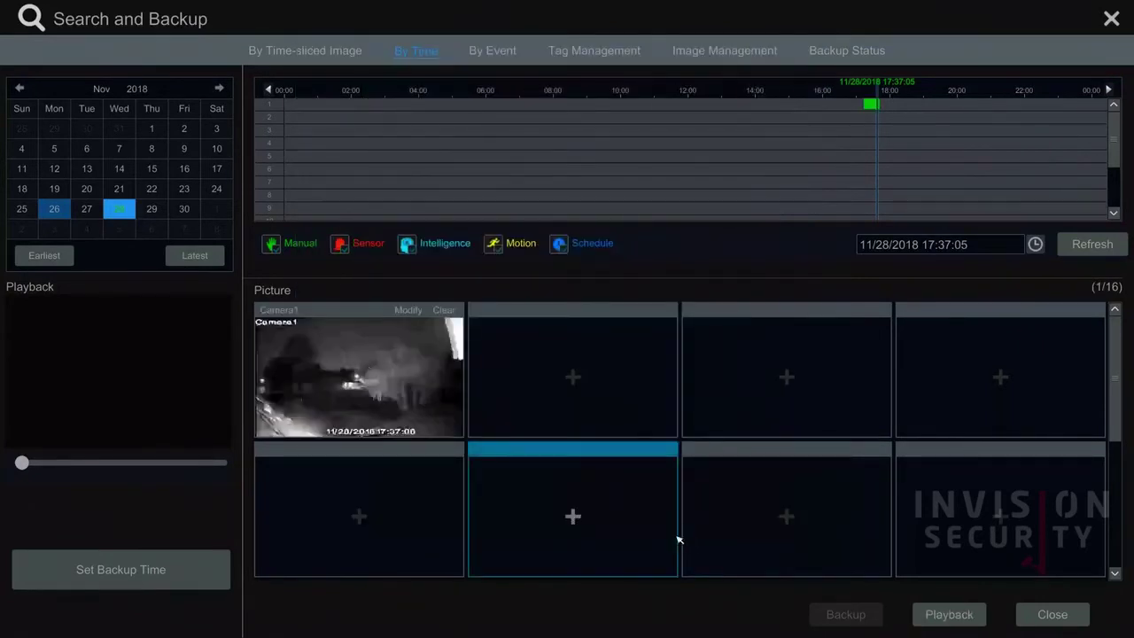
# Set the Camera1 backup start time to 17:25:00 on 11/28/2018
pyautogui.click(95, 569)
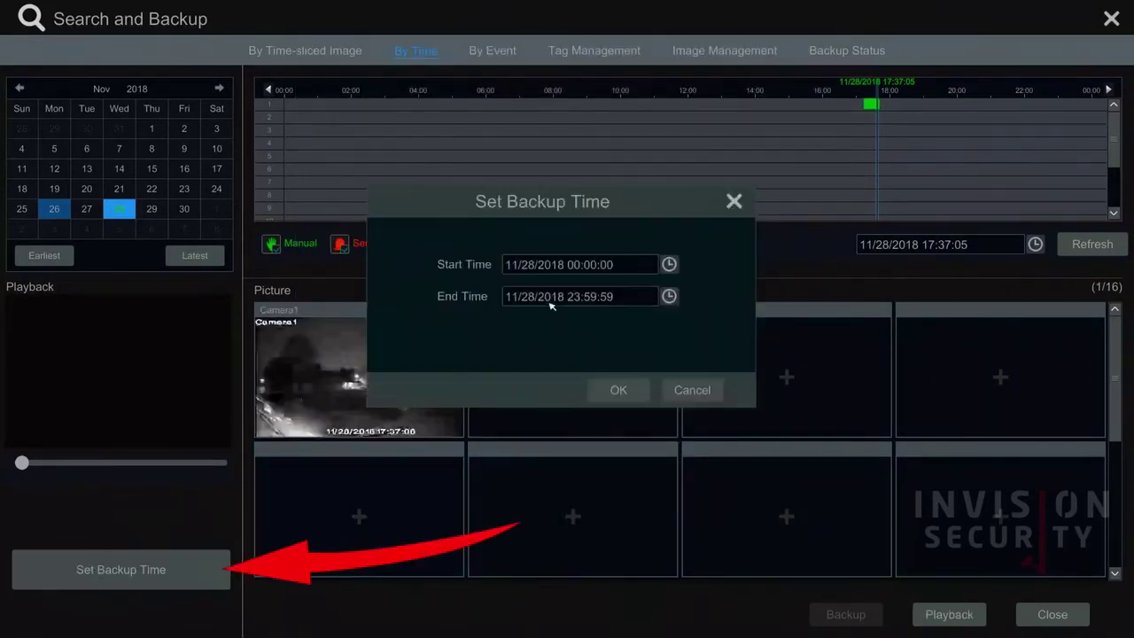
pyautogui.click(669, 264)
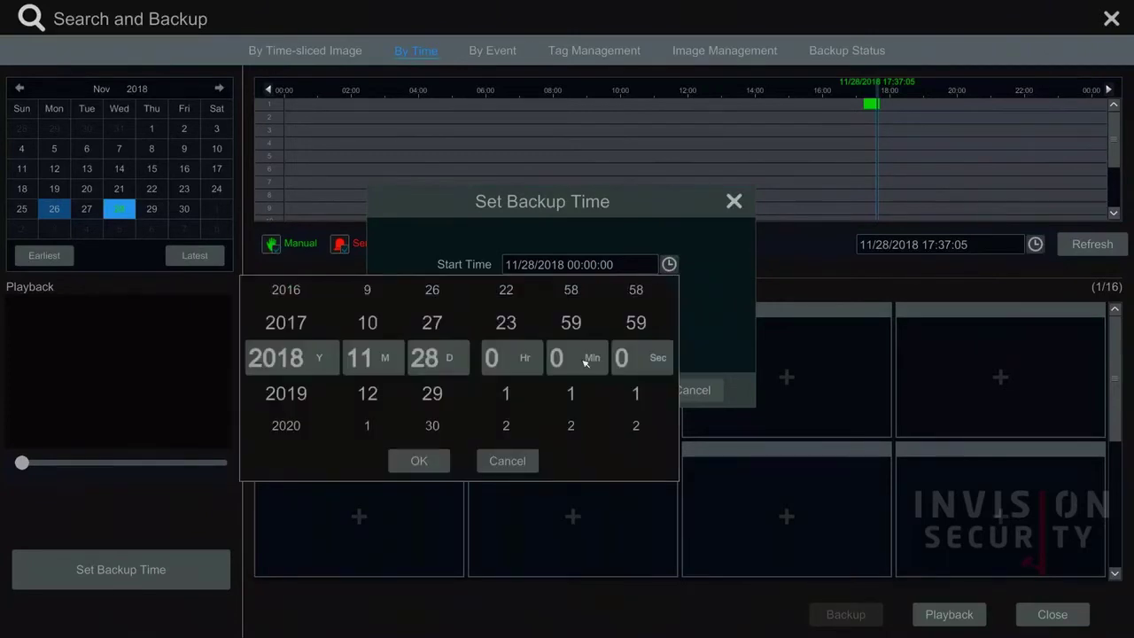
pyautogui.scroll(5, 528, 372)
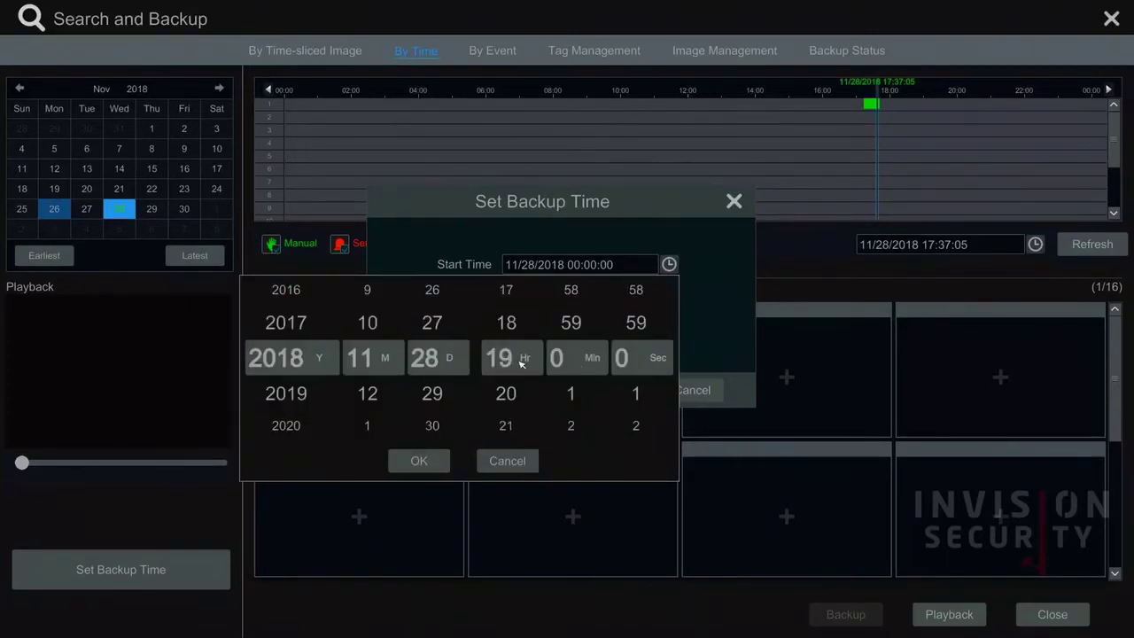
pyautogui.scroll(3, 528, 372)
pyautogui.scroll(-1, 528, 373)
pyautogui.scroll(4, 572, 377)
pyautogui.scroll(10, 572, 378)
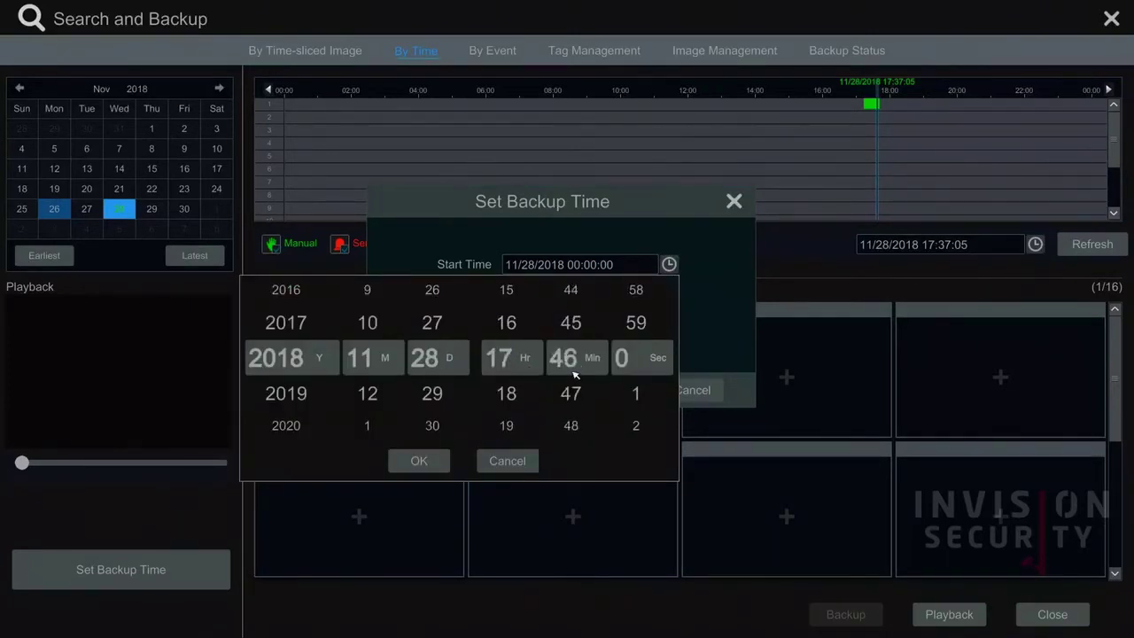
pyautogui.scroll(10, 571, 374)
pyautogui.scroll(6, 571, 371)
pyautogui.scroll(5, 570, 368)
pyautogui.scroll(-1, 570, 369)
pyautogui.click(426, 470)
# Set the end time to 17:30:00 and confirm the five-minute, 78MB backup period
pyautogui.click(669, 296)
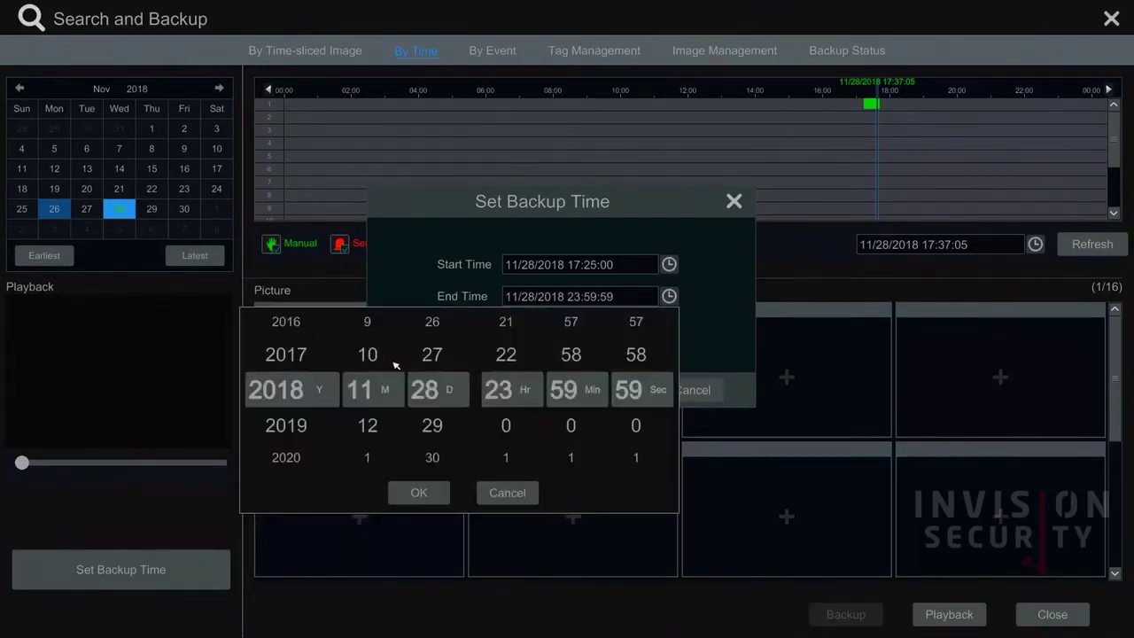
pyautogui.scroll(3, 504, 355)
pyautogui.scroll(3, 504, 370)
pyautogui.scroll(-20, 576, 388)
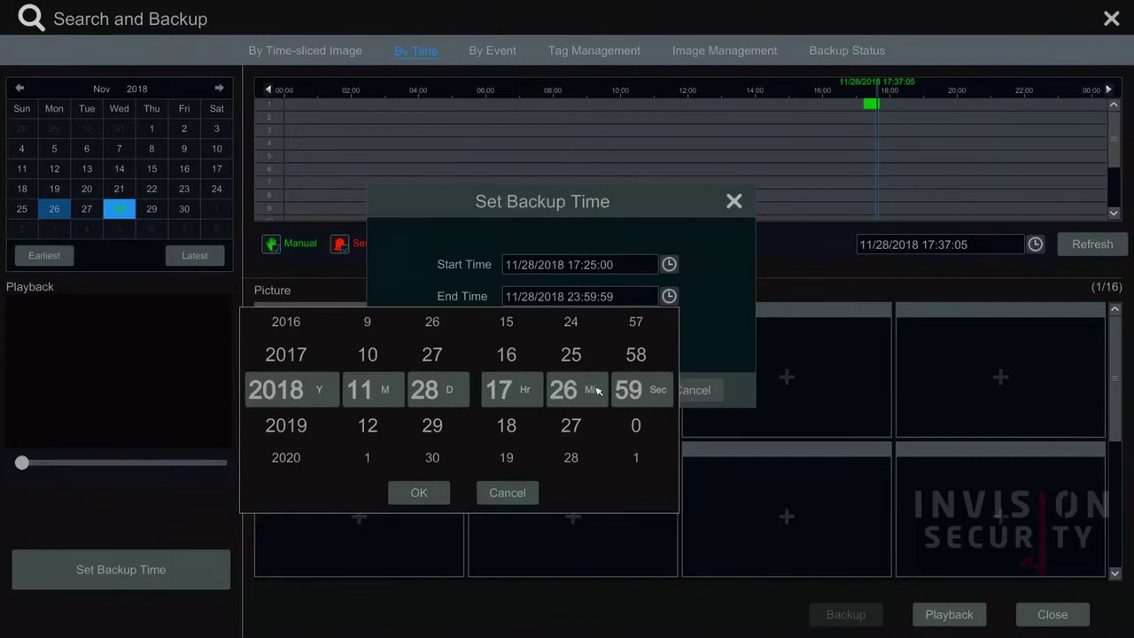
pyautogui.scroll(-16, 588, 387)
pyautogui.scroll(-2, 585, 386)
pyautogui.scroll(7, 585, 377)
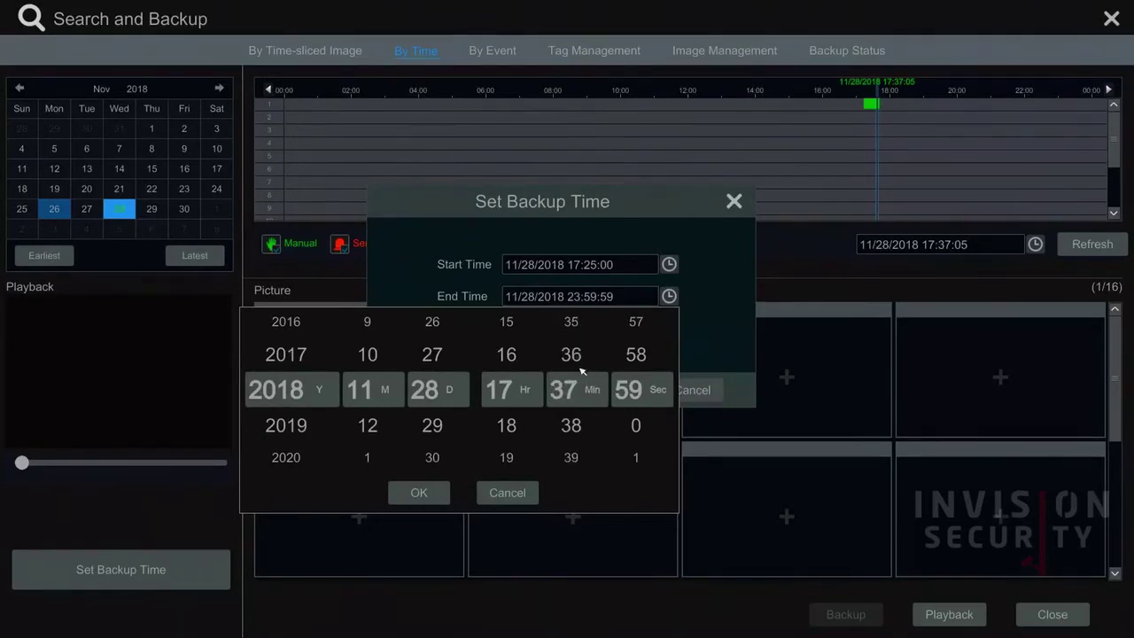
pyautogui.scroll(4, 577, 369)
pyautogui.scroll(5, 580, 367)
pyautogui.scroll(-2, 585, 368)
pyautogui.scroll(-1, 619, 425)
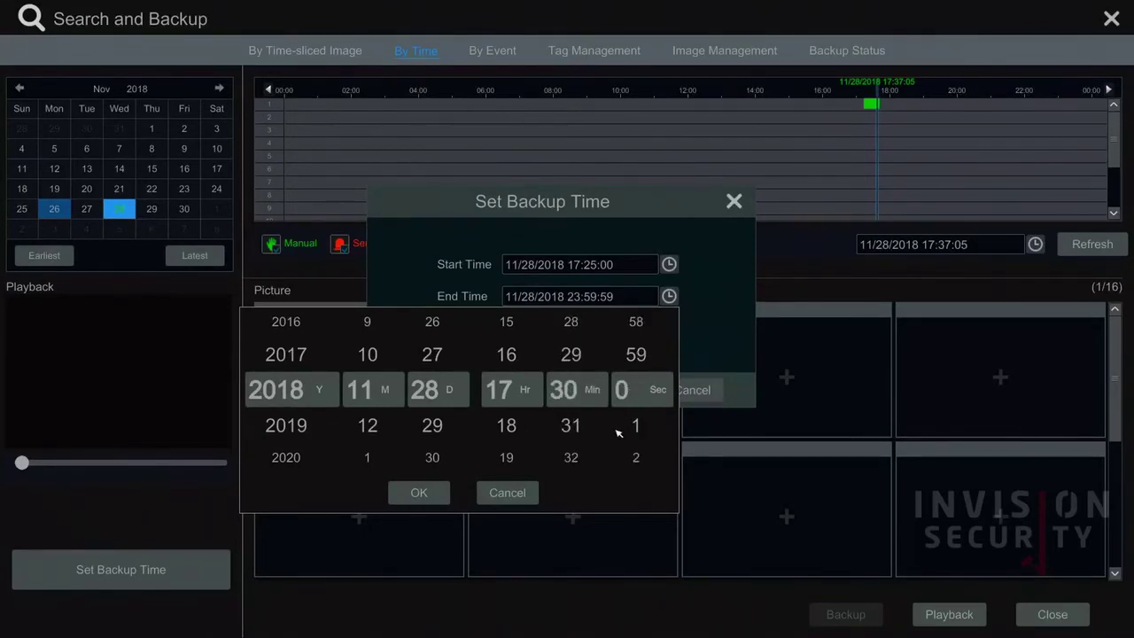
pyautogui.click(438, 501)
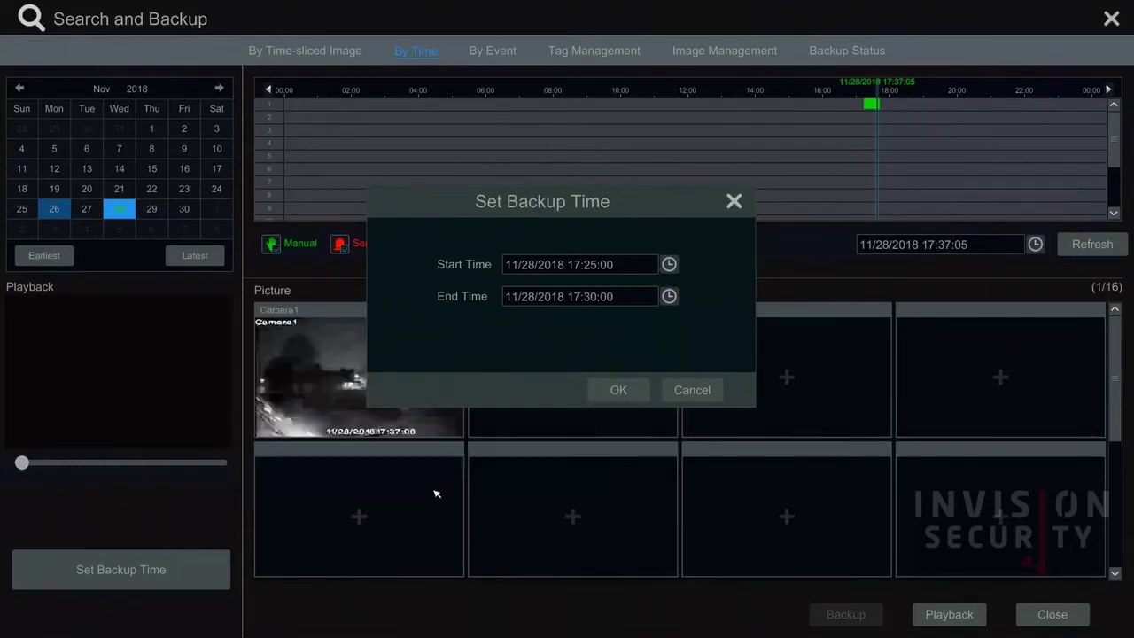
pyautogui.click(618, 391)
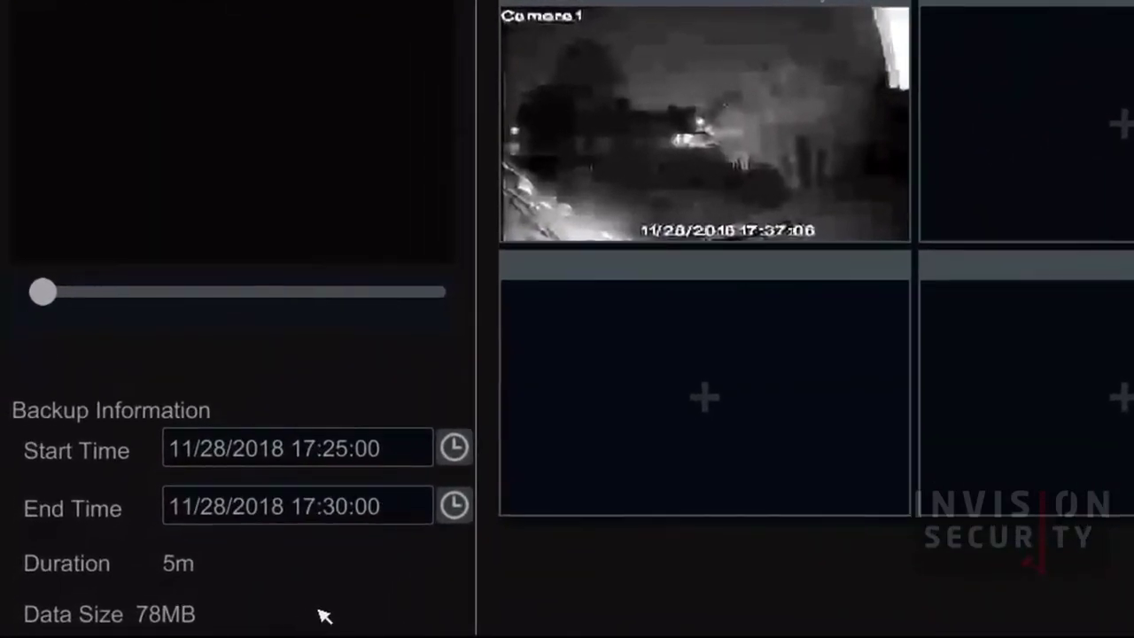
pyautogui.click(547, 498)
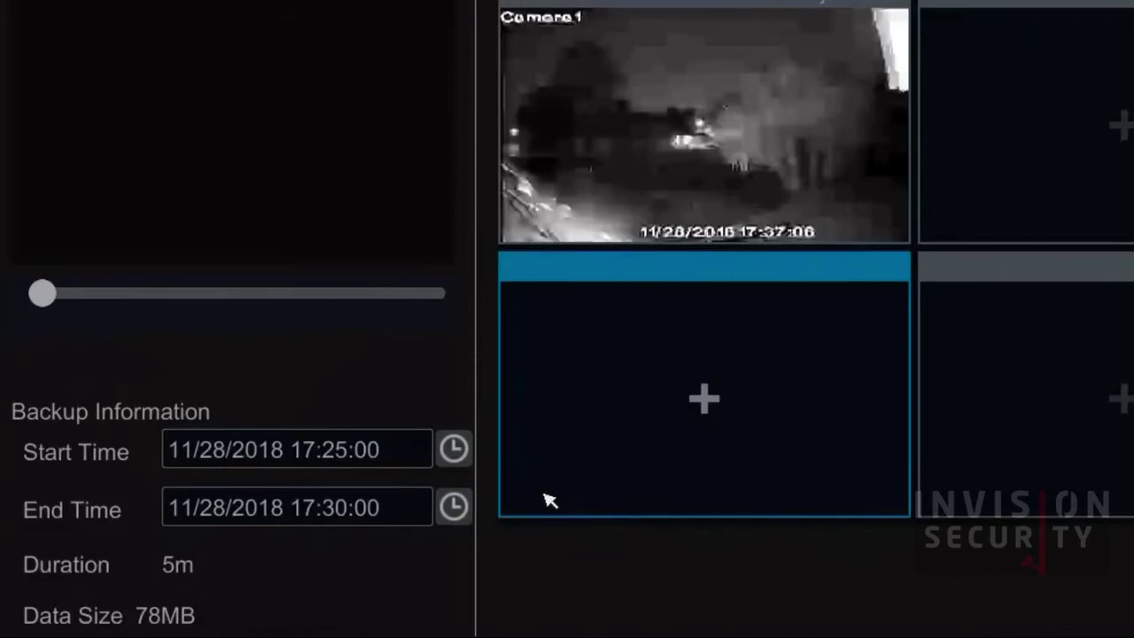
pyautogui.click(937, 463)
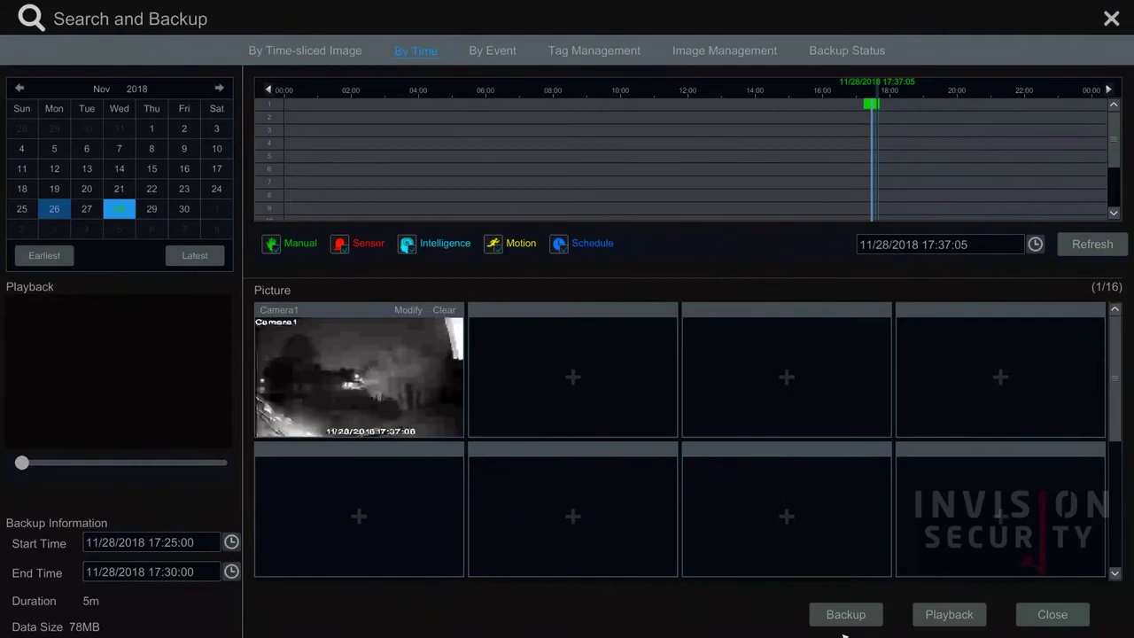
# Start the backup and select ExternalStorage1-E287-E0D3 as the destination device
pyautogui.click(836, 619)
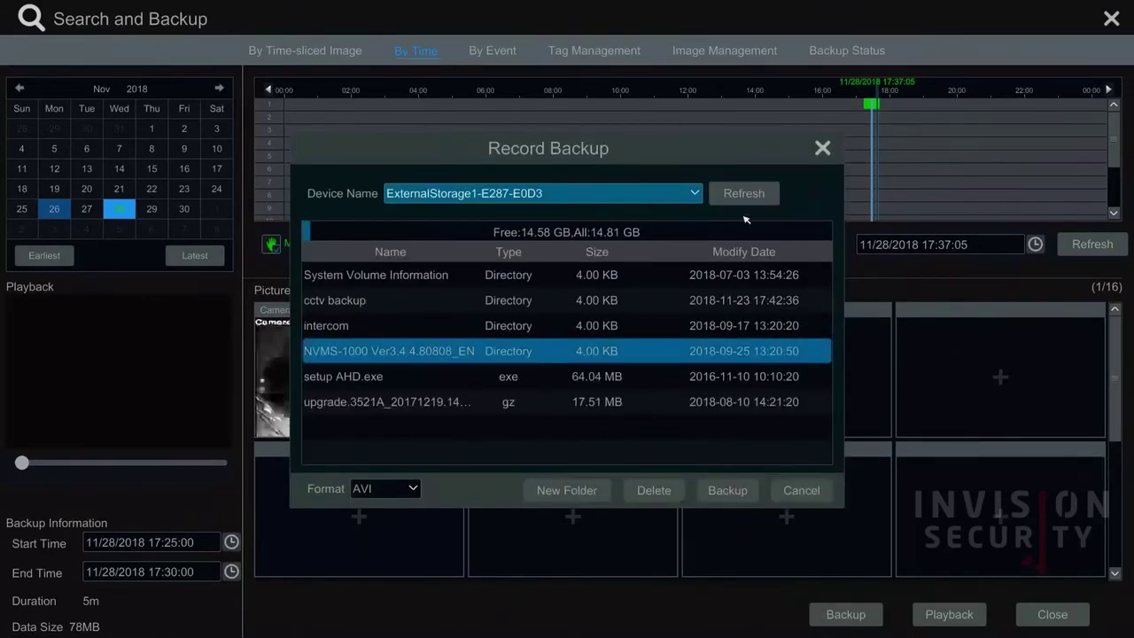
pyautogui.click(695, 194)
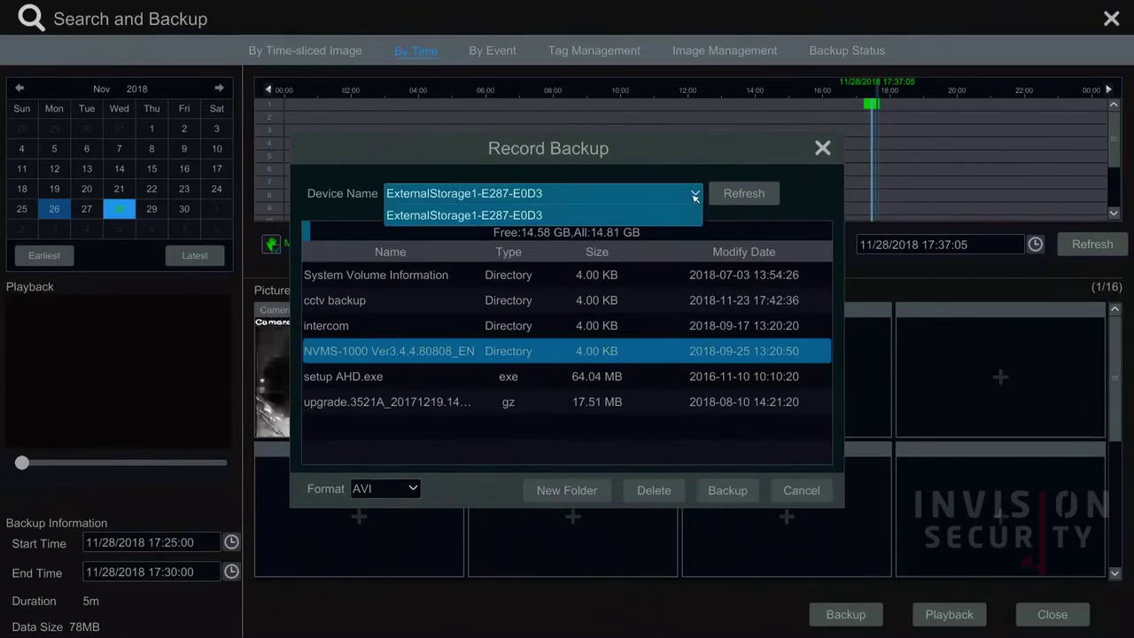
pyautogui.click(595, 215)
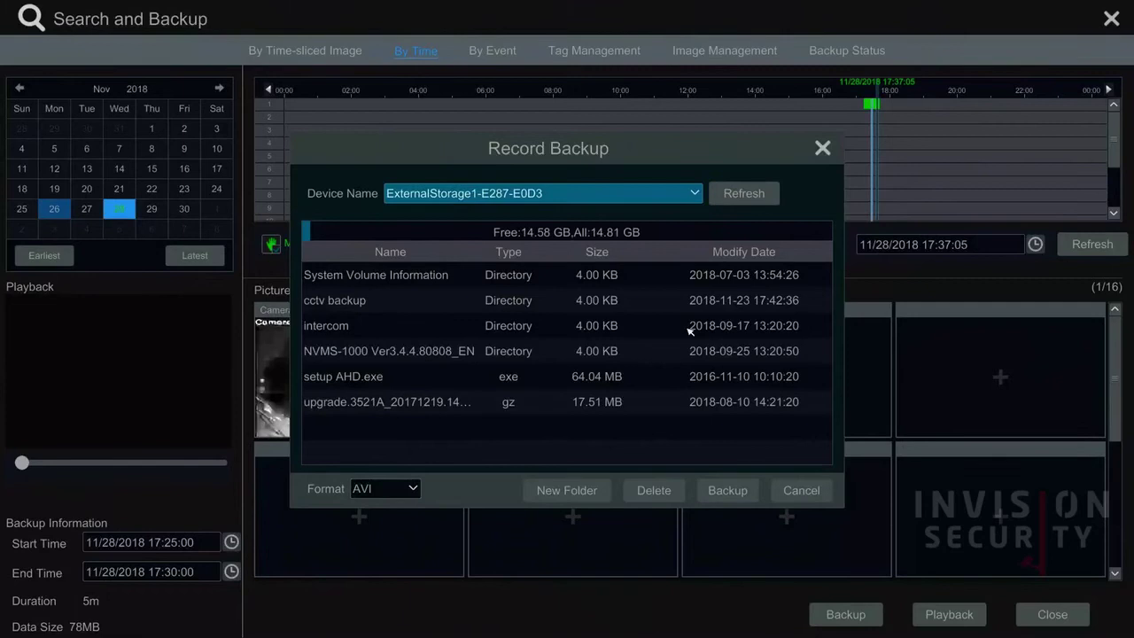
# Create a folder named 'cctv footage' on ExternalStorage1 via the on-screen keyboard
pyautogui.click(547, 494)
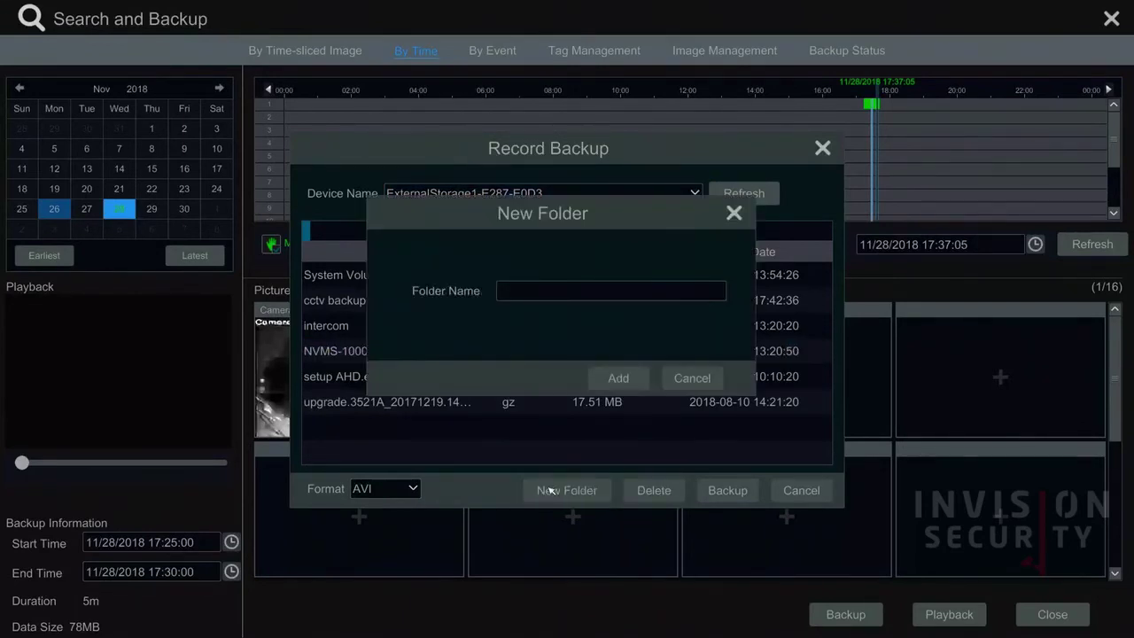
pyautogui.click(535, 292)
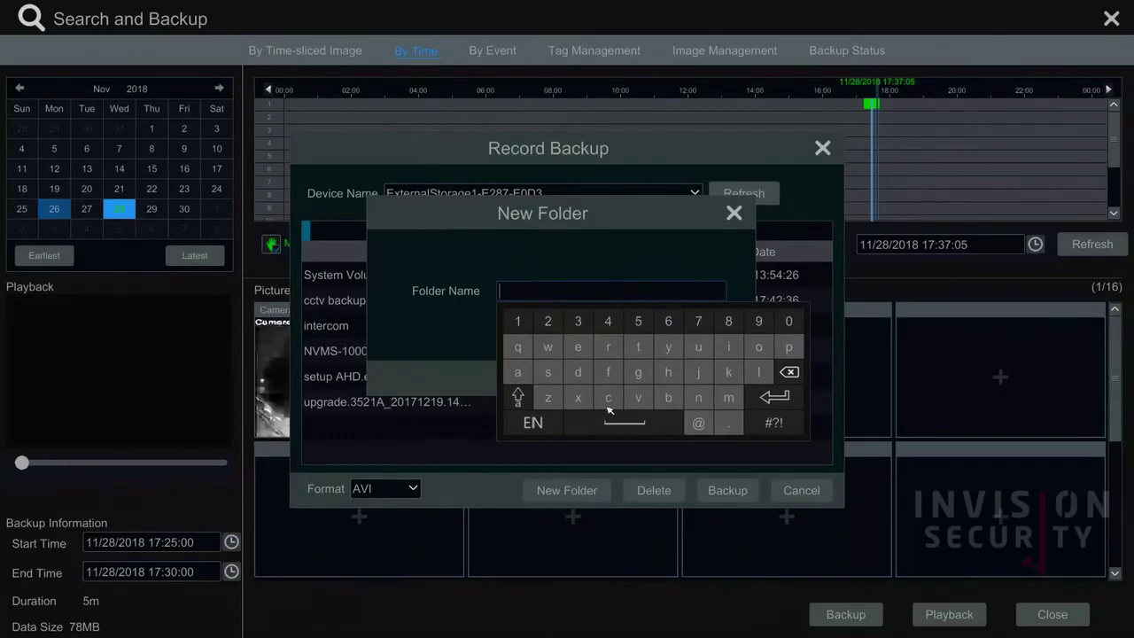
pyautogui.write('cc')
pyautogui.click(637, 347)
pyautogui.click(624, 424)
pyautogui.click(637, 347)
pyautogui.click(517, 376)
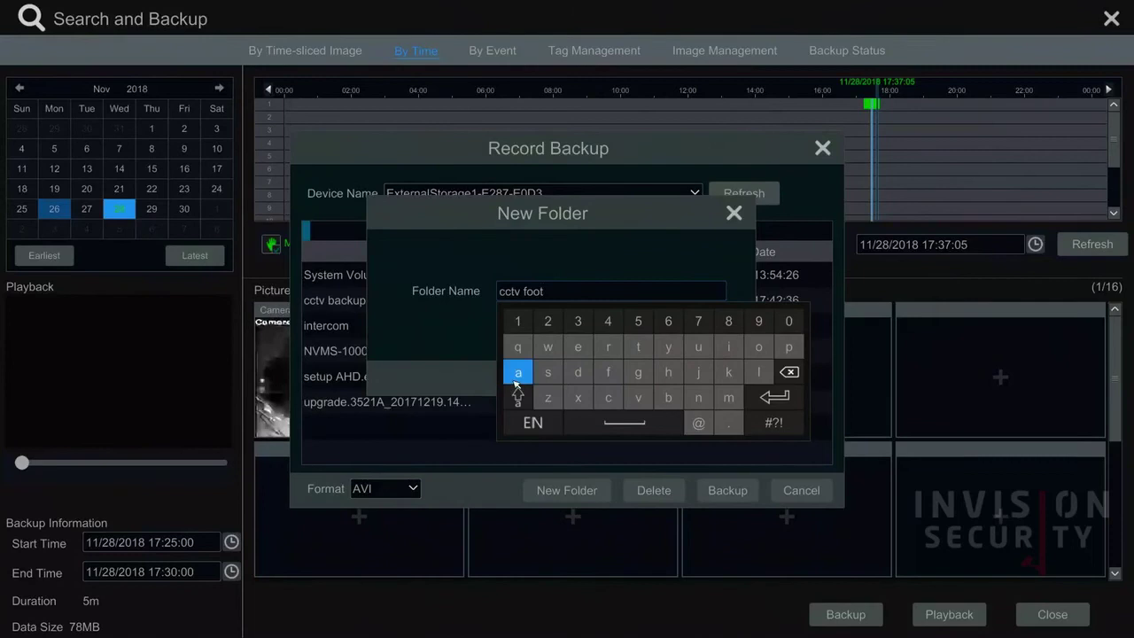
pyautogui.click(642, 372)
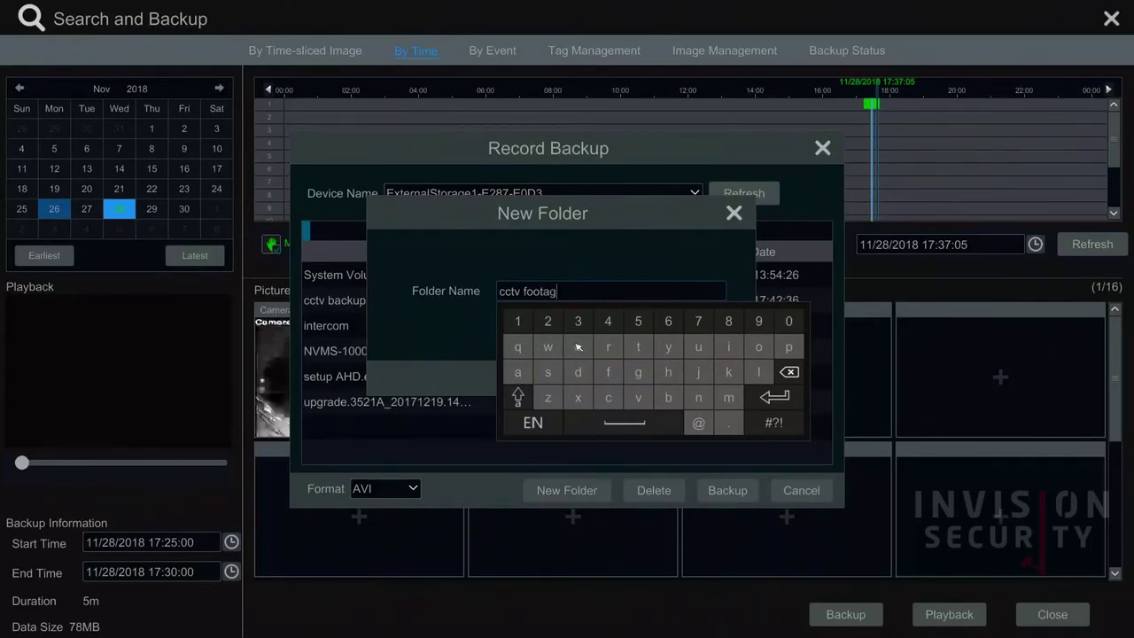
pyautogui.click(766, 396)
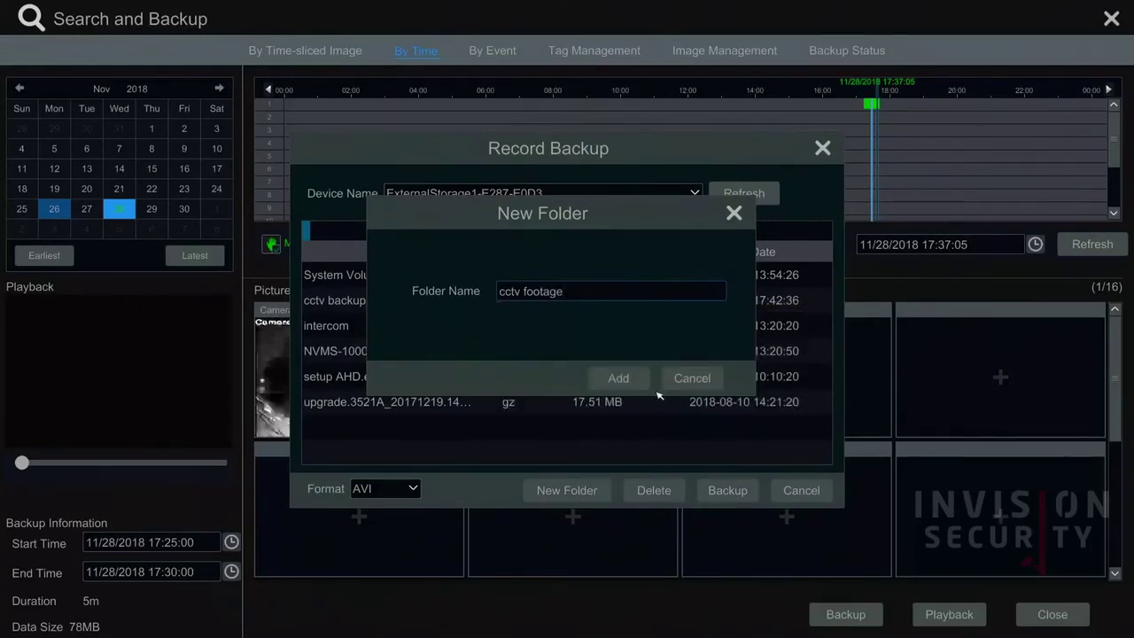
pyautogui.click(617, 377)
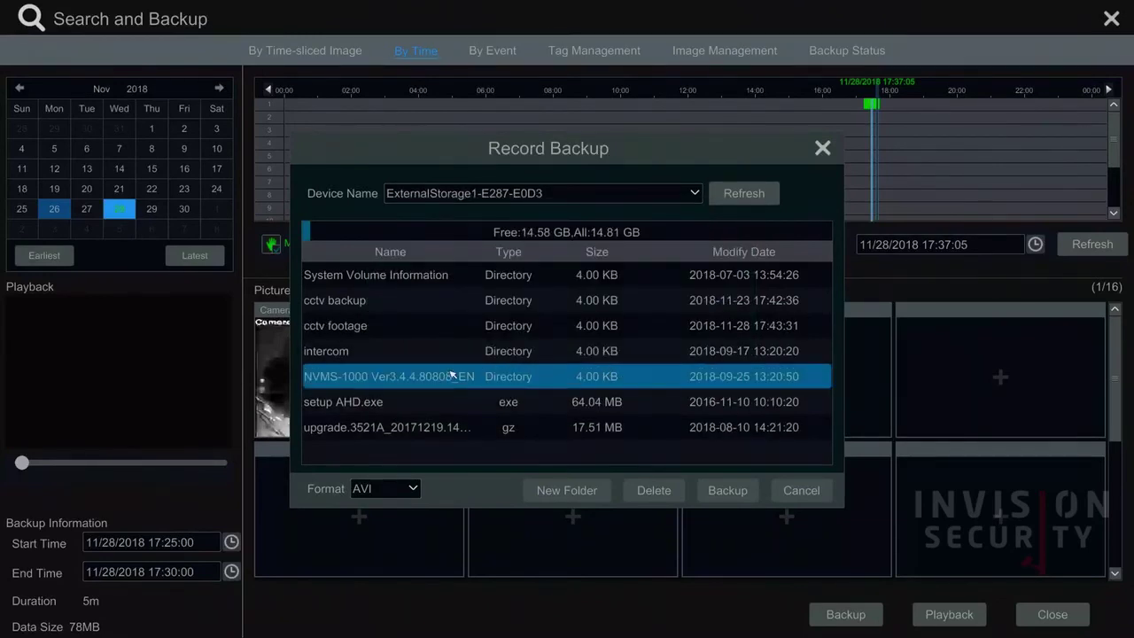
# Open the 'cctv footage' folder and back up the five-minute Camera1 clip into it
pyautogui.click(376, 327)
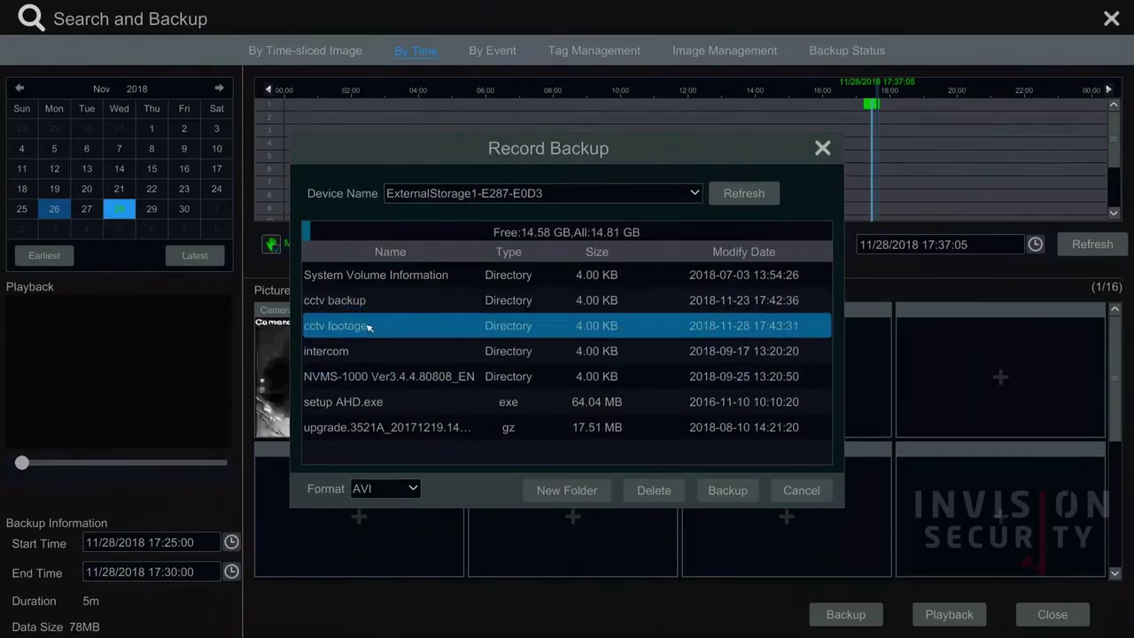
pyautogui.doubleClick(369, 327)
pyautogui.click(729, 490)
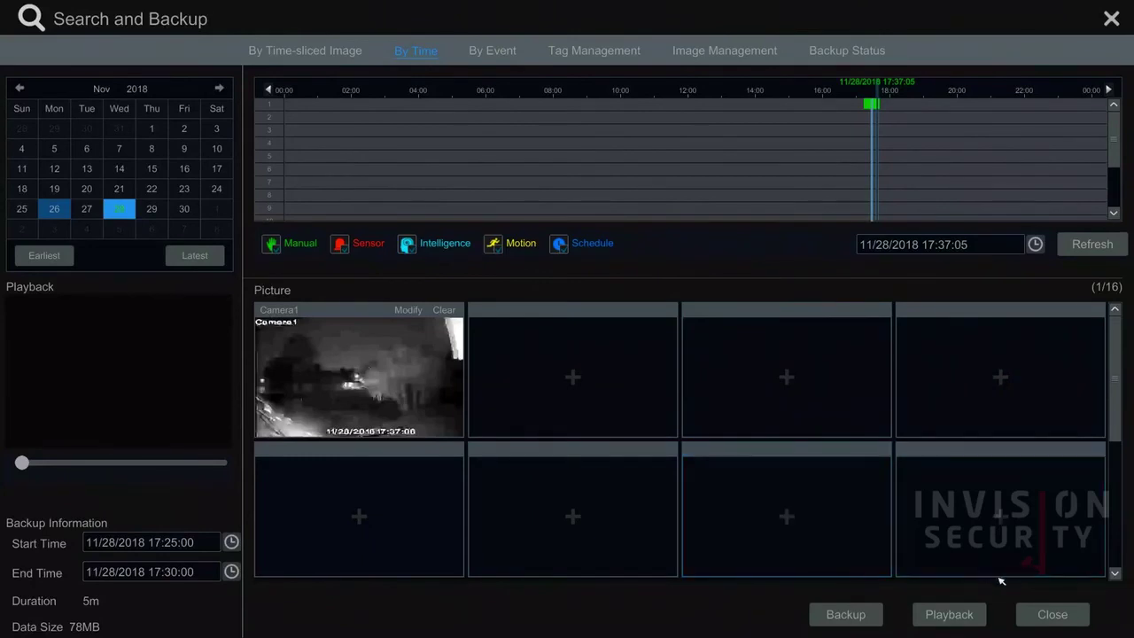
# Close the Search and Backup window to return to the four-camera live view
pyautogui.click(1038, 622)
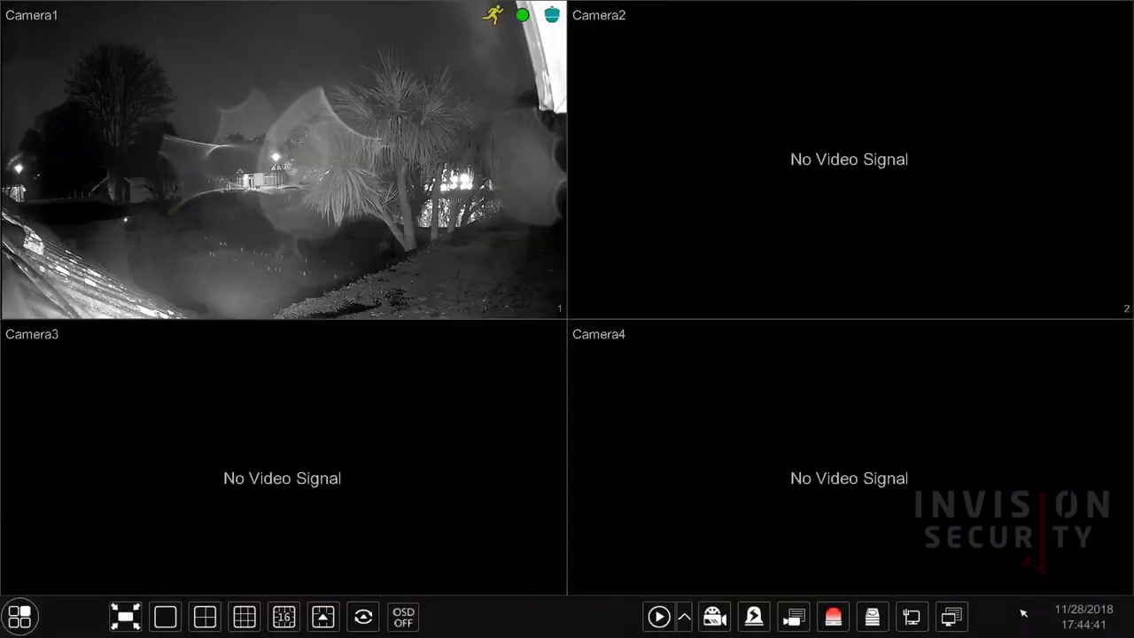